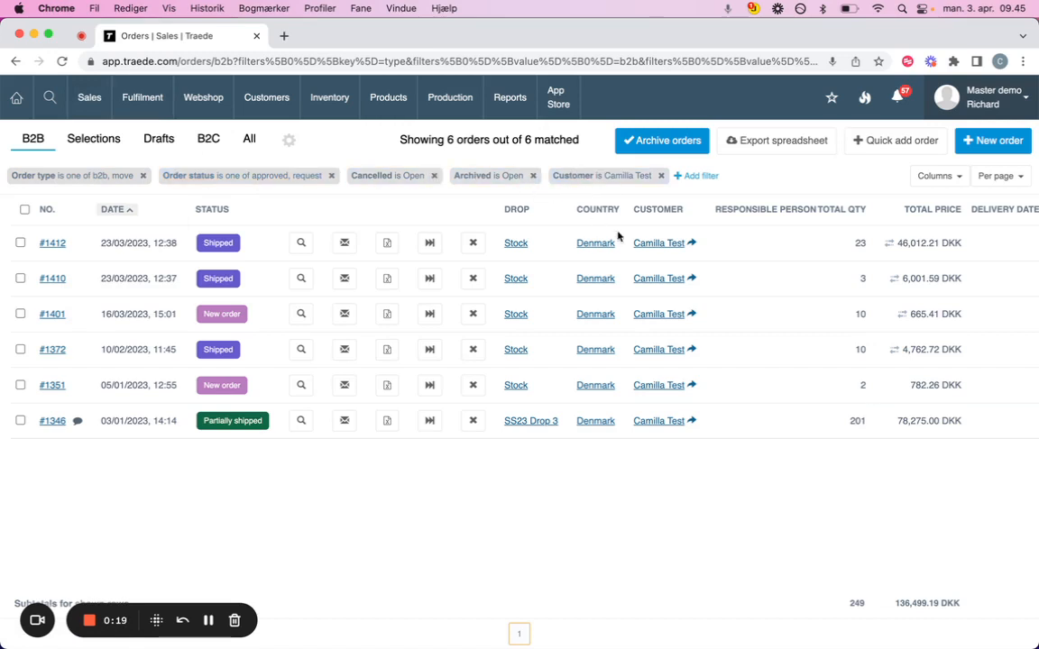
Remove the Archived filter from the B2B orders and open the newest completed order to view its Fulfilment section
left_click(534, 175)
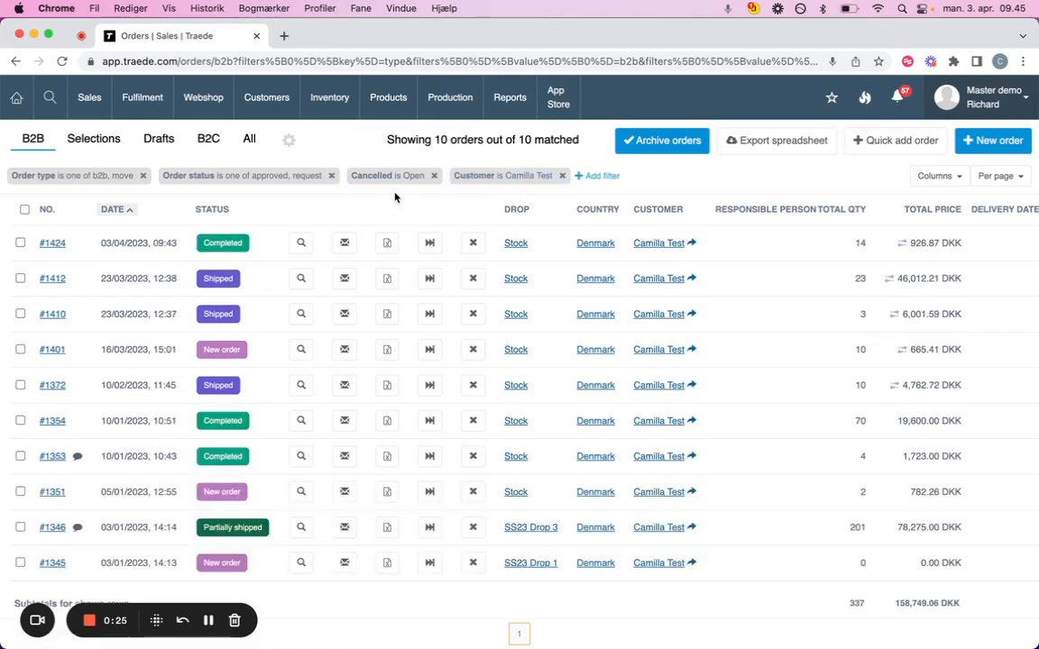
left_click(60, 246)
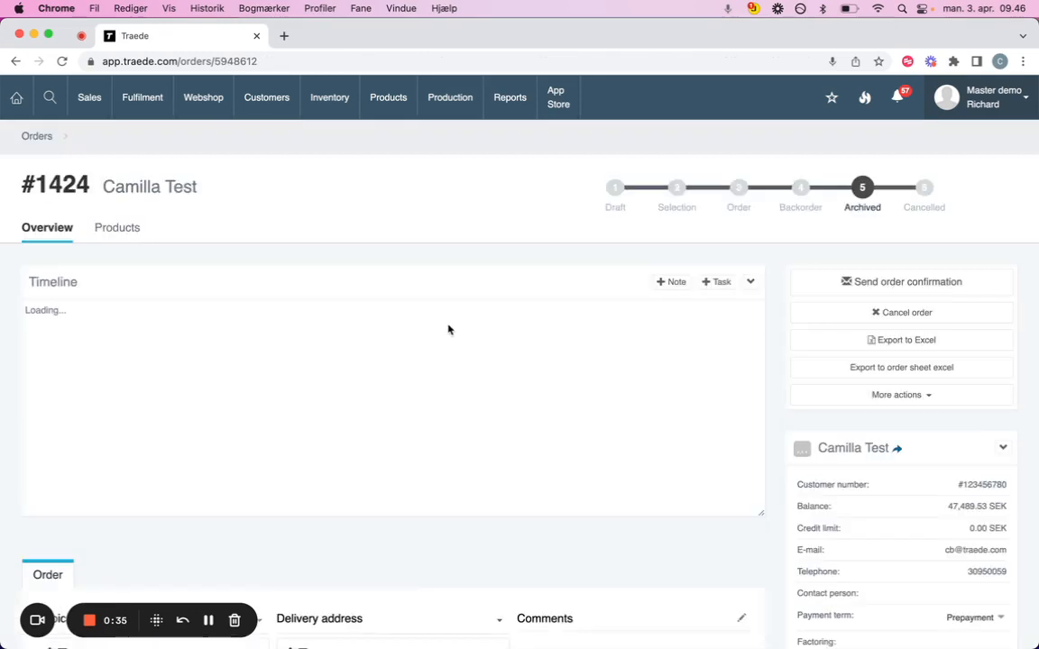
scroll(857, 495, "down", 6)
scroll(857, 495, "down", 10)
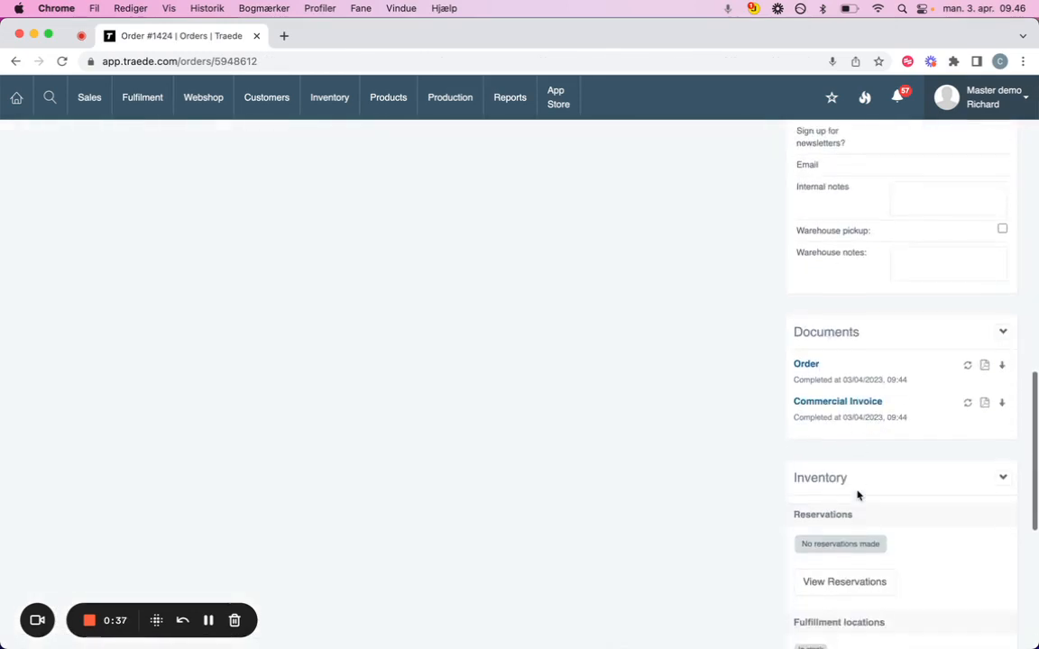
scroll(858, 495, "down", 2)
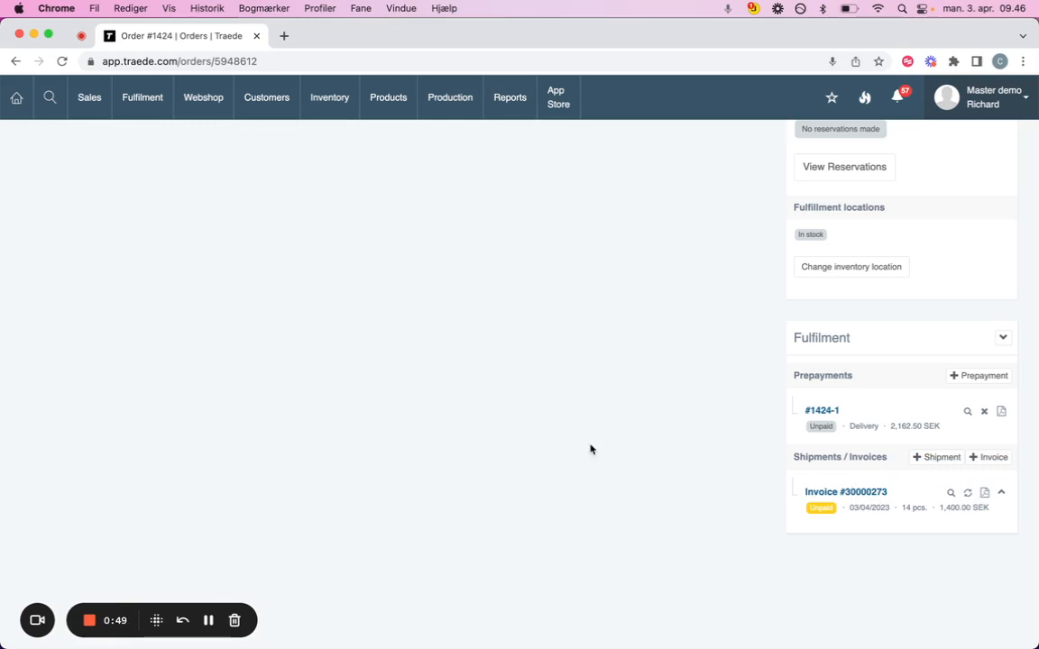
Open the booked invoices and filter them by invoice number, using the number of the invoice listed on the order
mouse_move(85, 107)
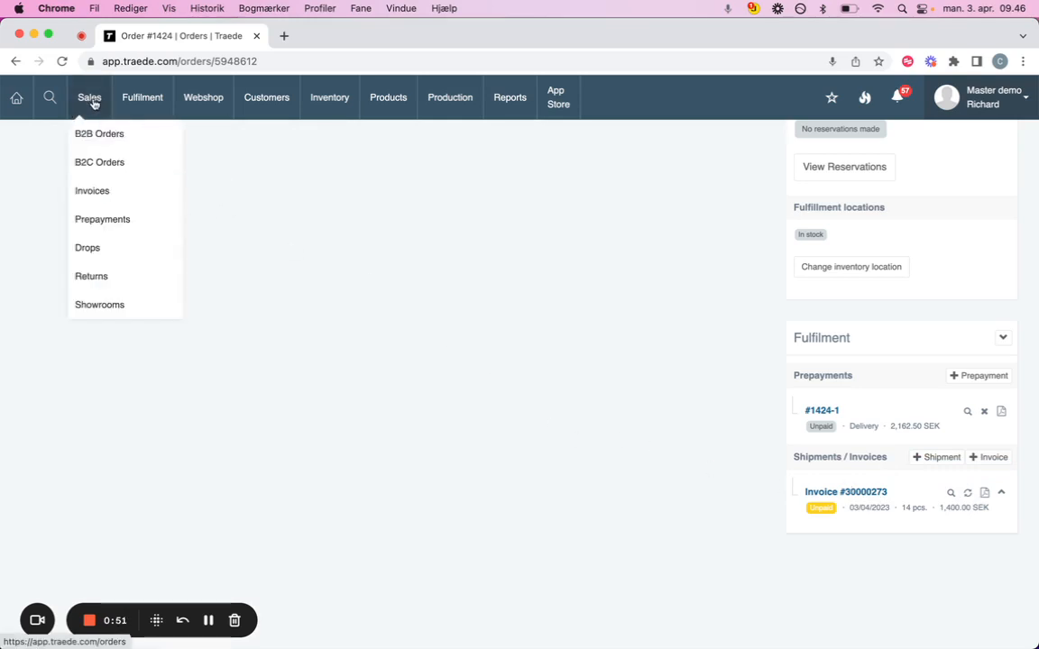
left_click(102, 193)
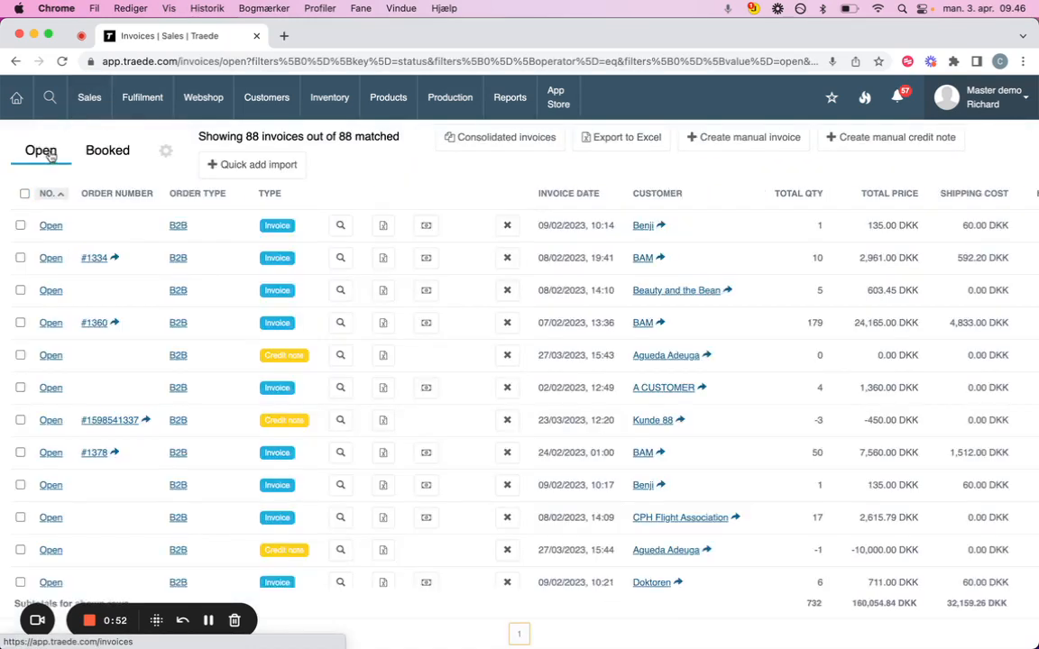
left_click(107, 153)
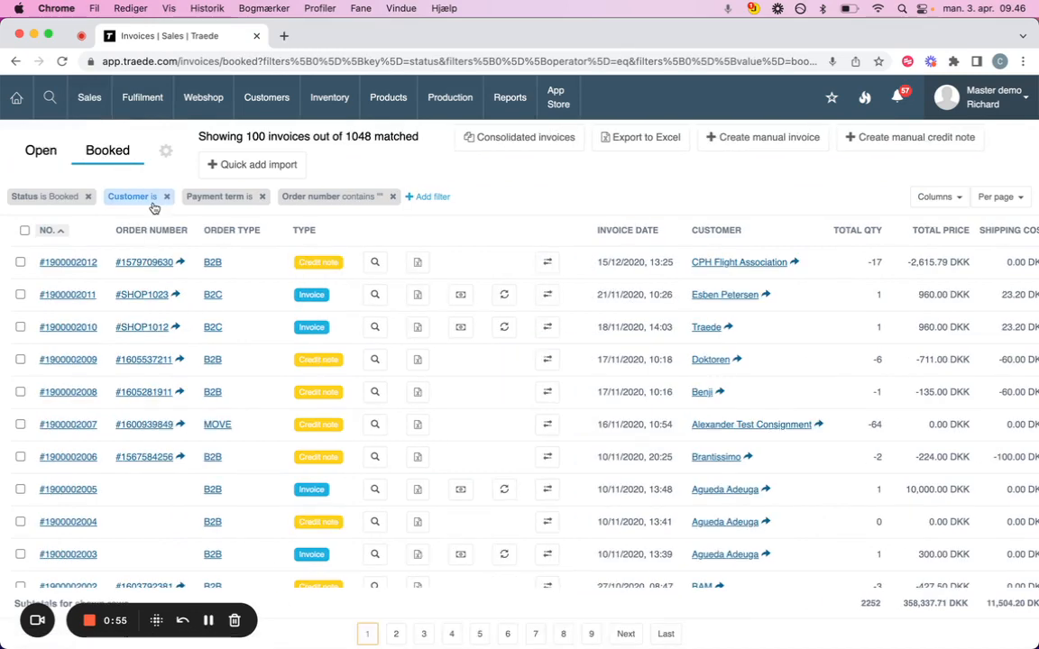
left_click(434, 198)
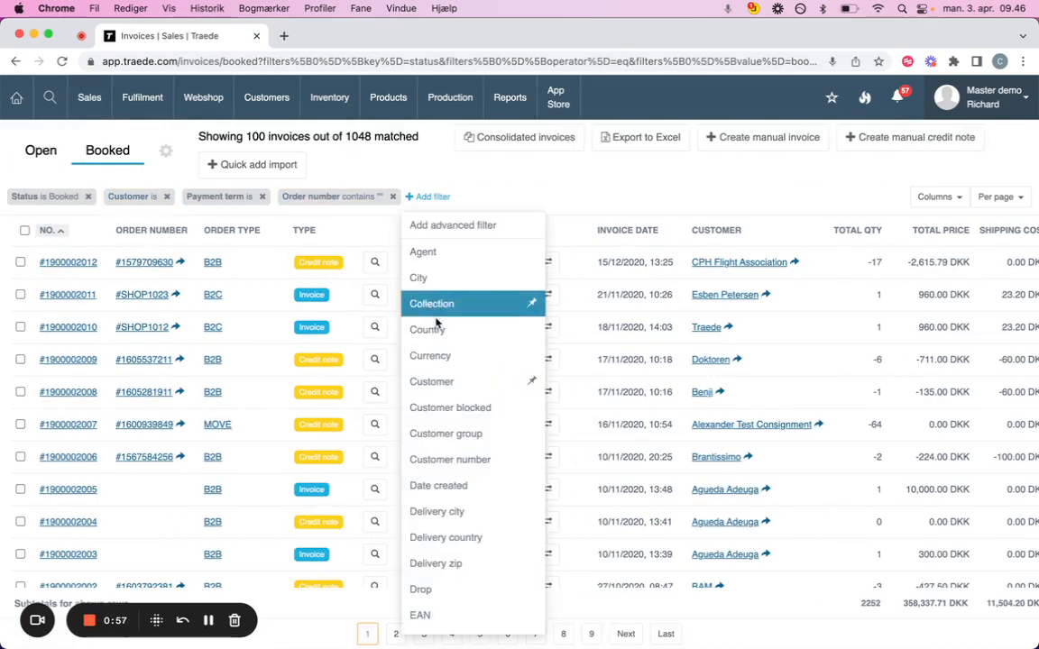
scroll(437, 397, "down", 5)
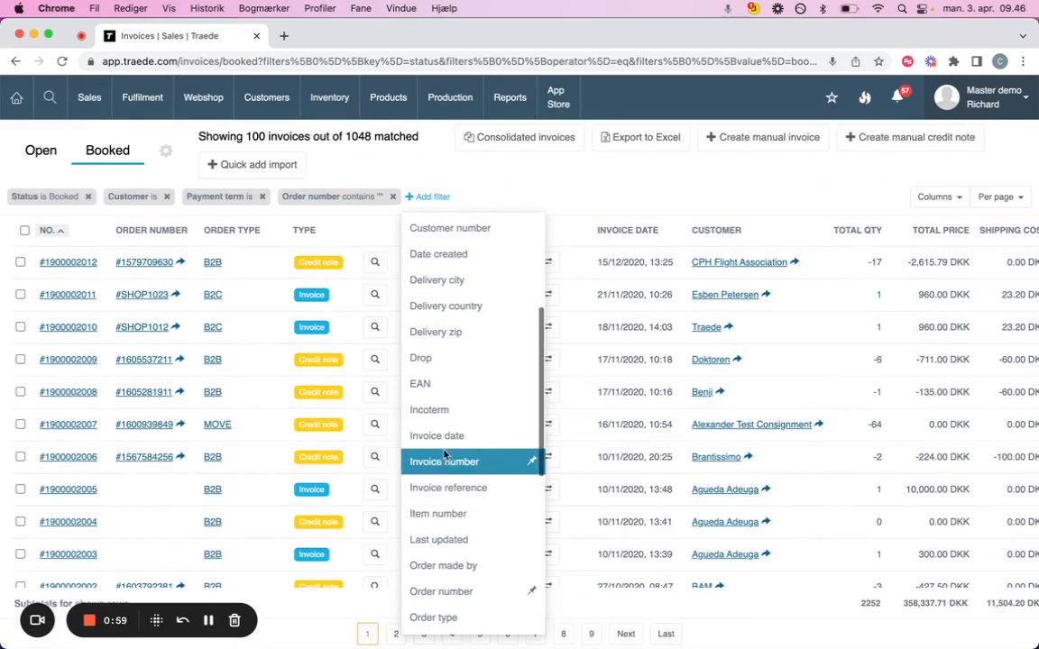
left_click(442, 464)
left_click(416, 242)
type("30000273")
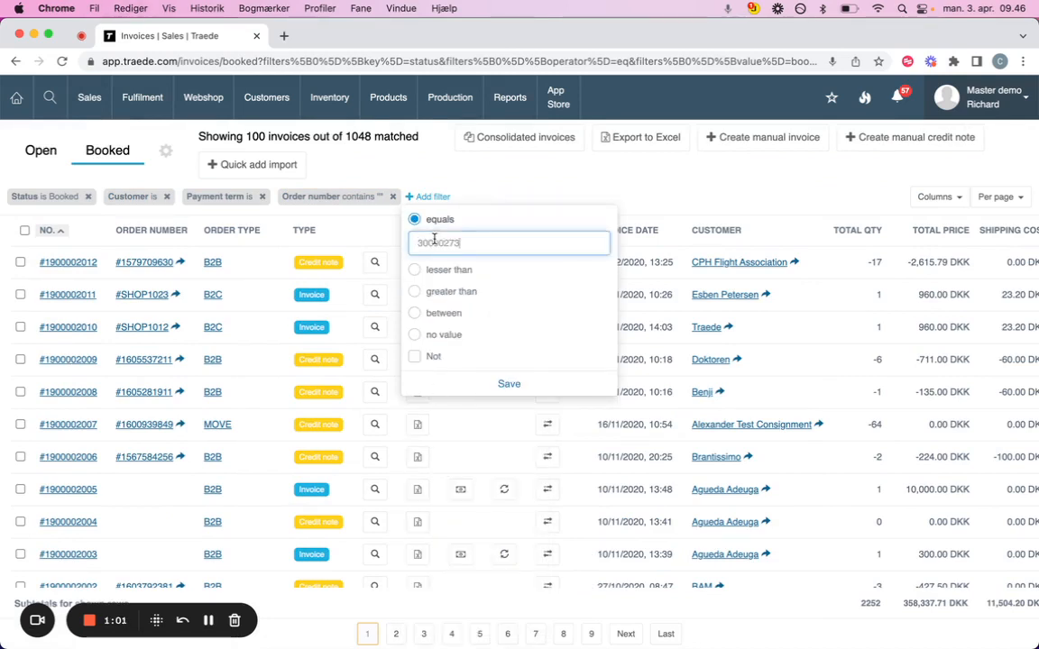
key("Return")
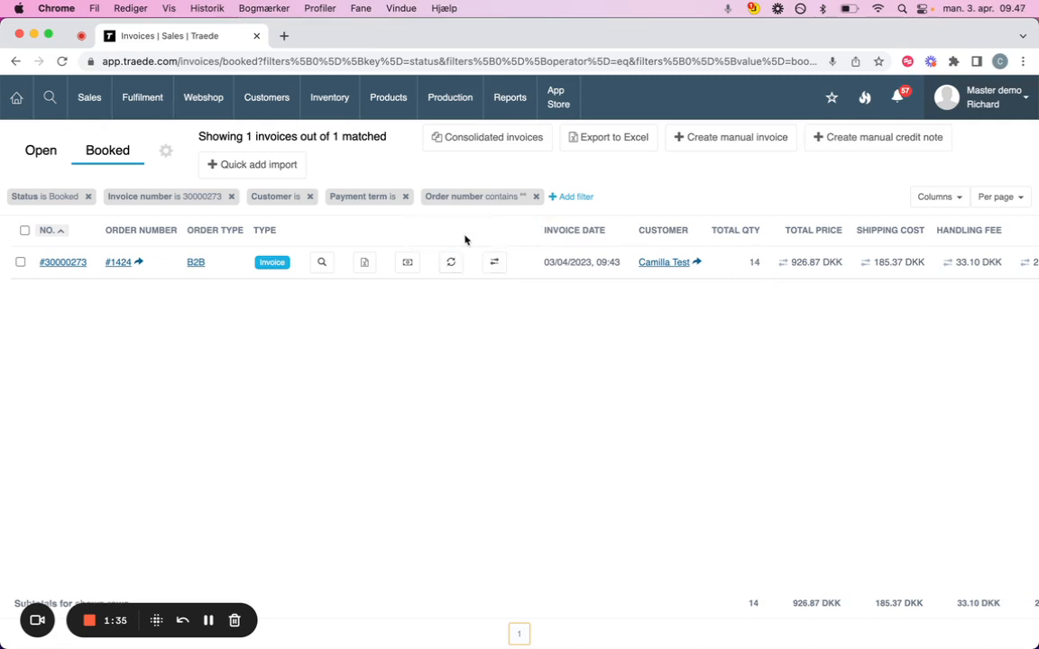
Create a credit note from the filtered invoice and review its date, notes, shipping and handling fee details
left_click(453, 268)
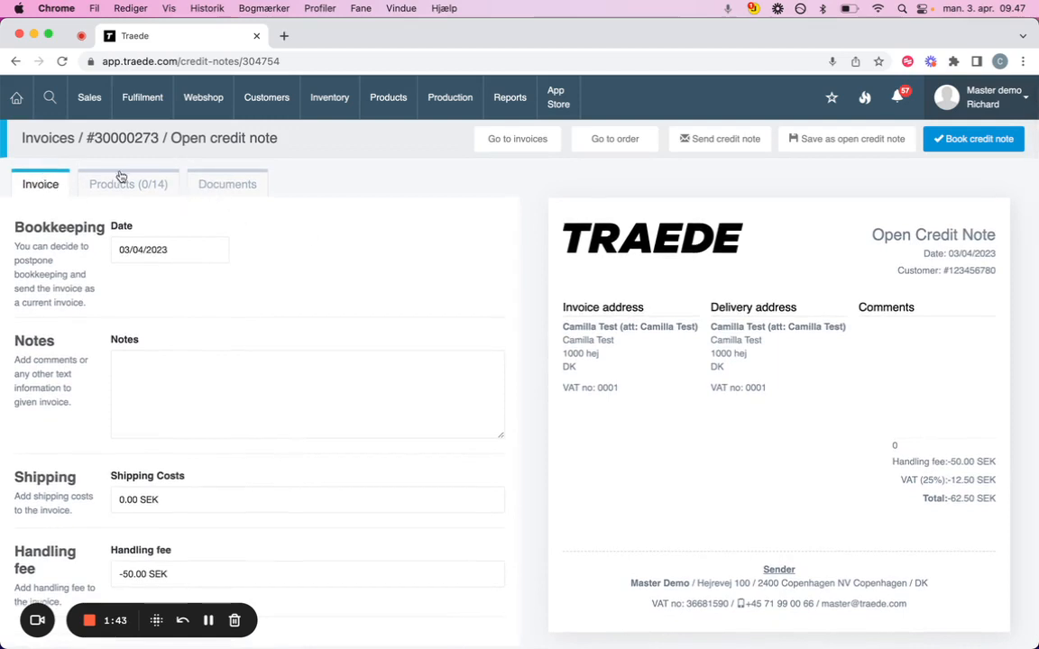
left_click(47, 175)
scroll(65, 273, "down", 1)
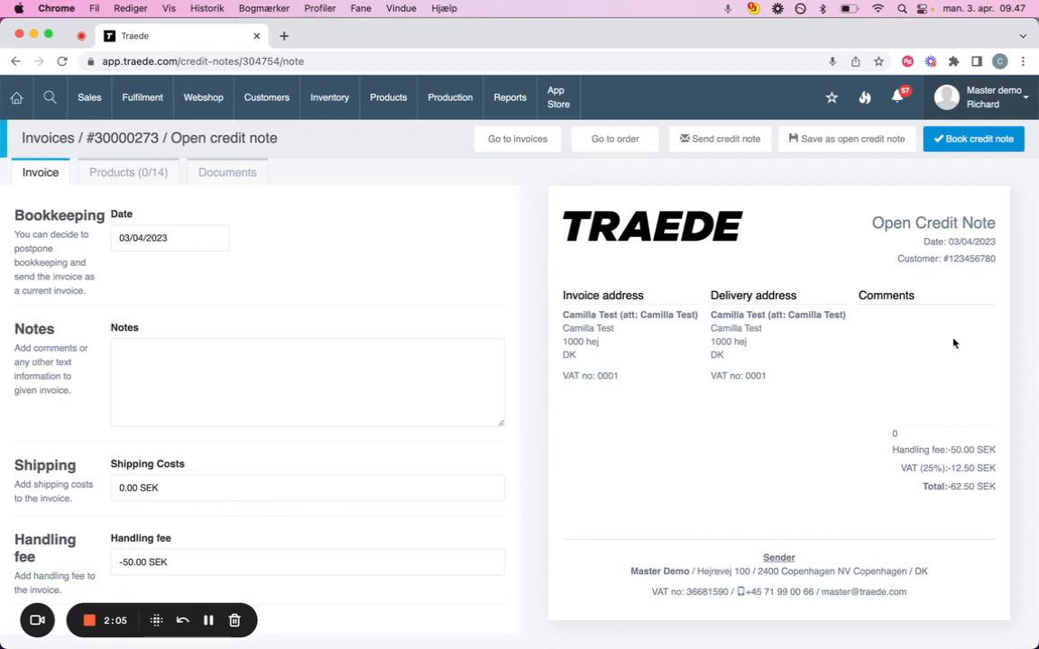
In the credit note's products, set the quantity of the black size 35 Paris (818008-1) to 1
left_click(131, 174)
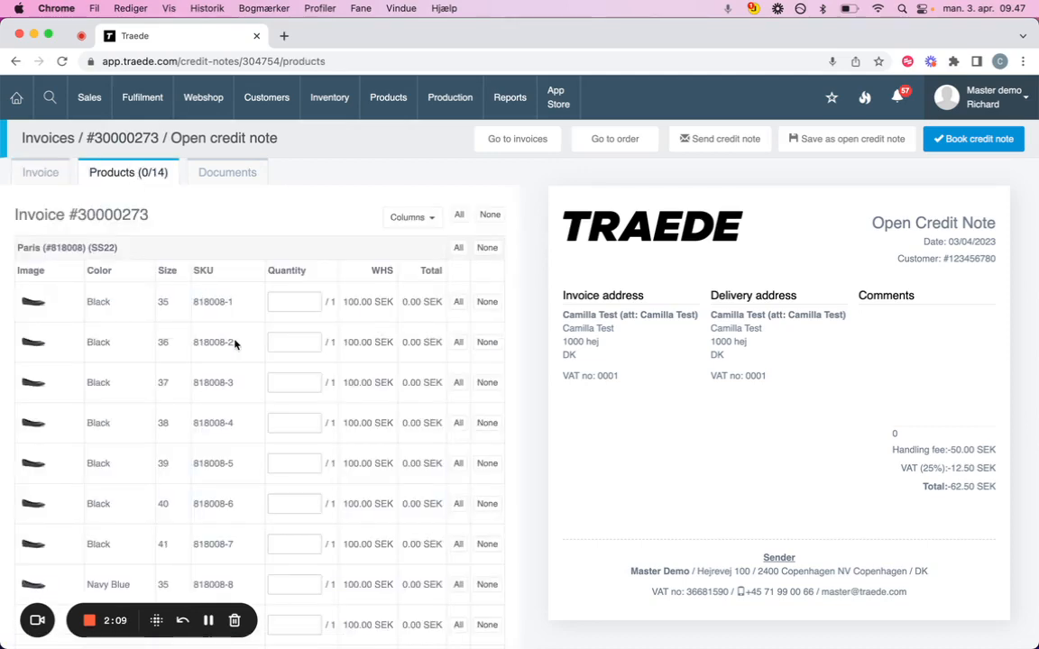
scroll(221, 344, "down", 3)
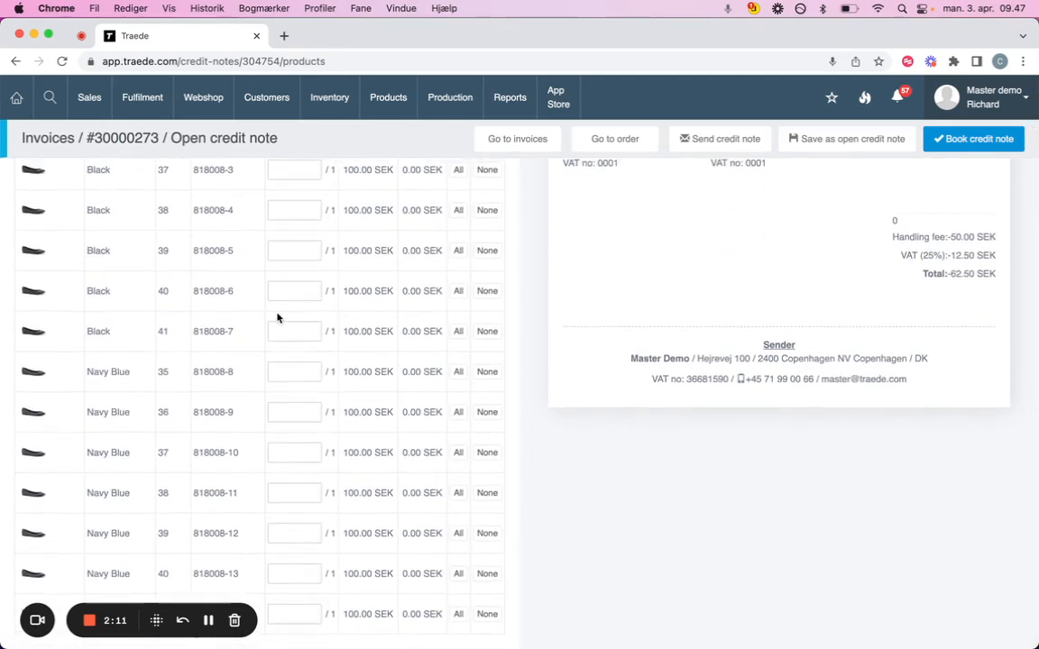
scroll(278, 315, "up", 5)
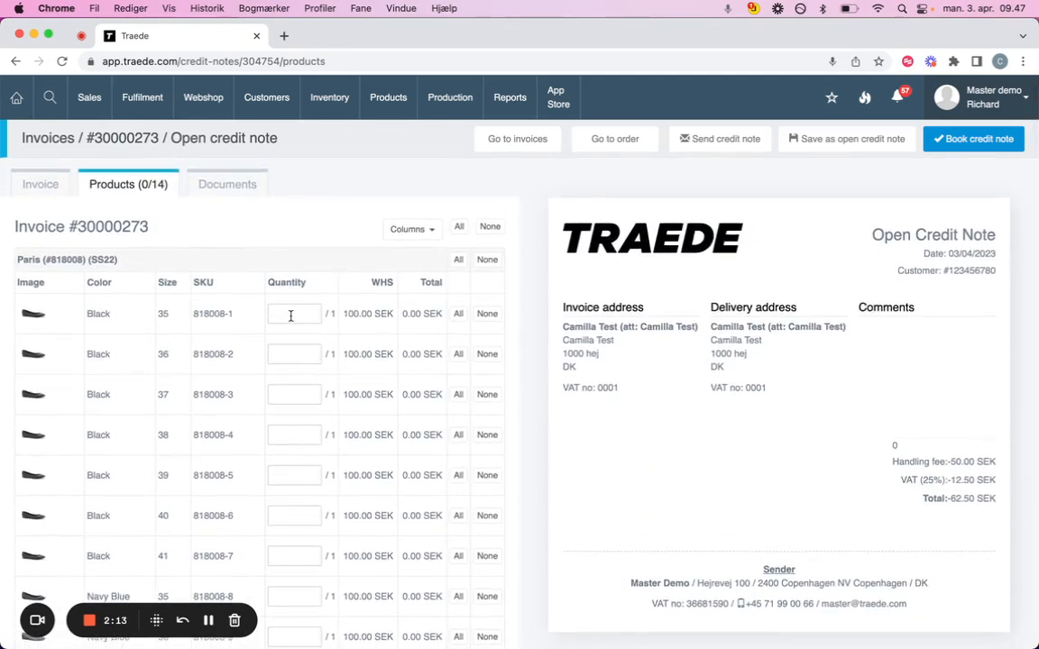
left_click(290, 315)
type("1")
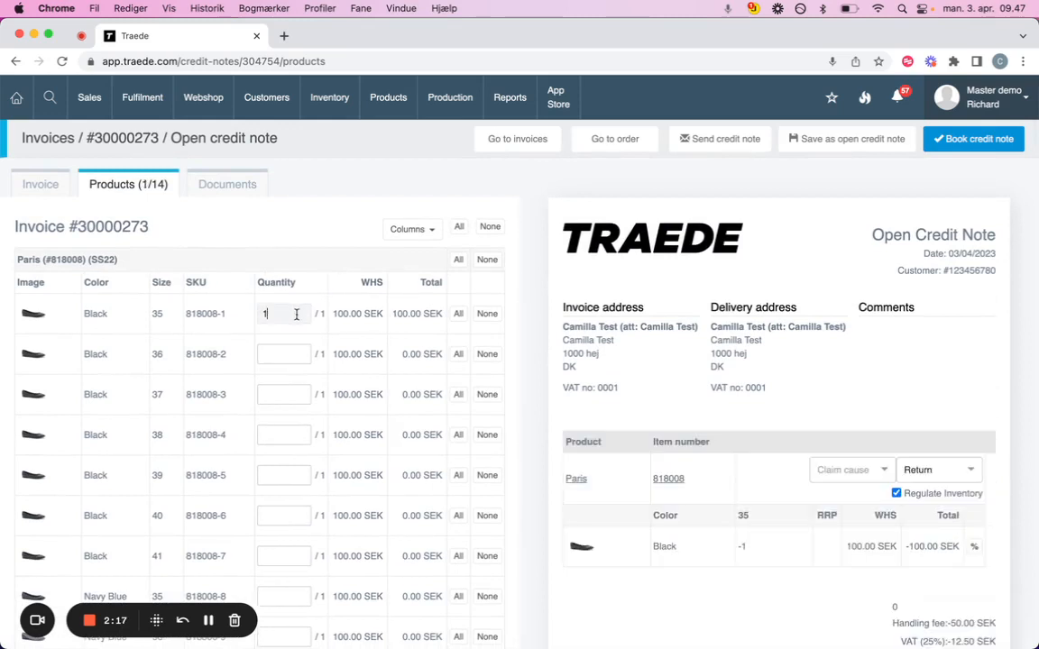
Try crediting every Paris variant at full quantity, and go back to crediting only the black size 35
left_click(458, 261)
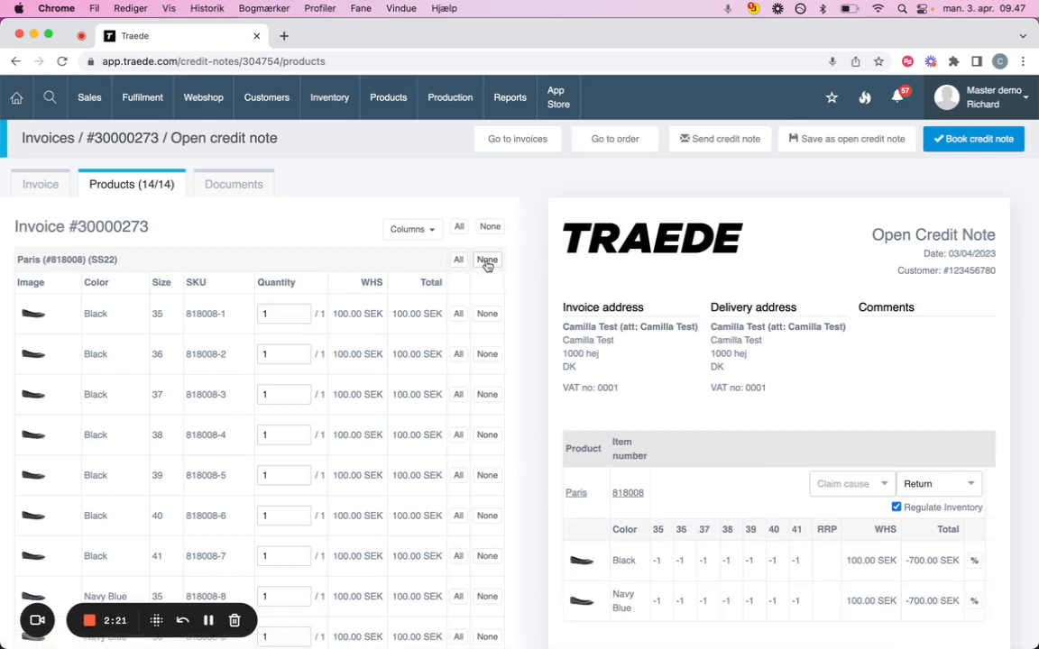
left_click(486, 260)
left_click(458, 313)
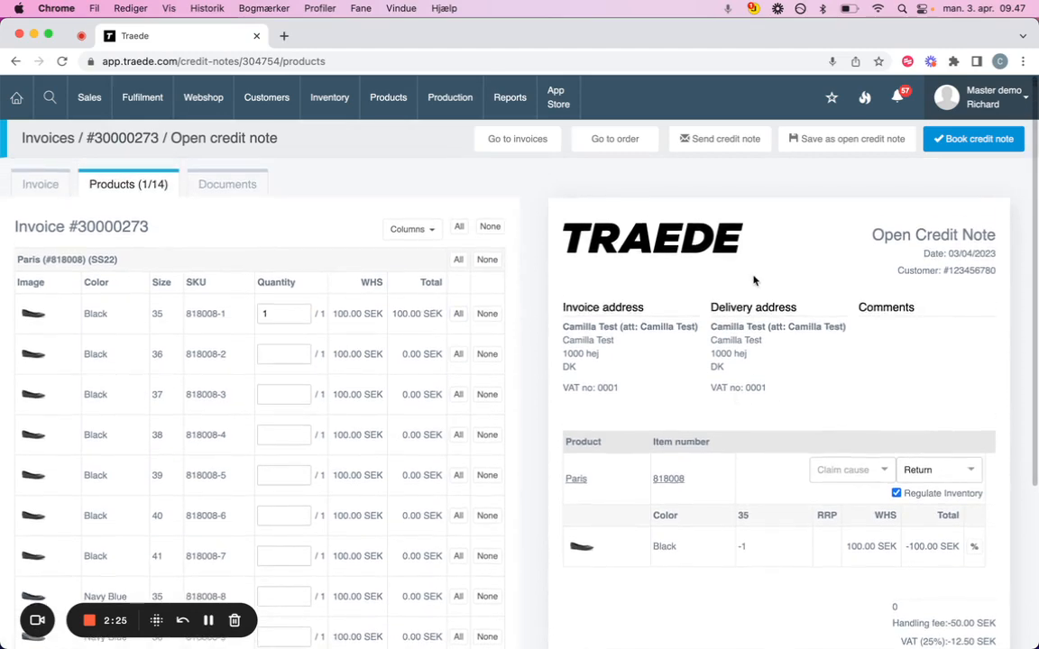
View the available claim causes for the Paris line in the credit note preview without choosing one
scroll(691, 352, "down", 2)
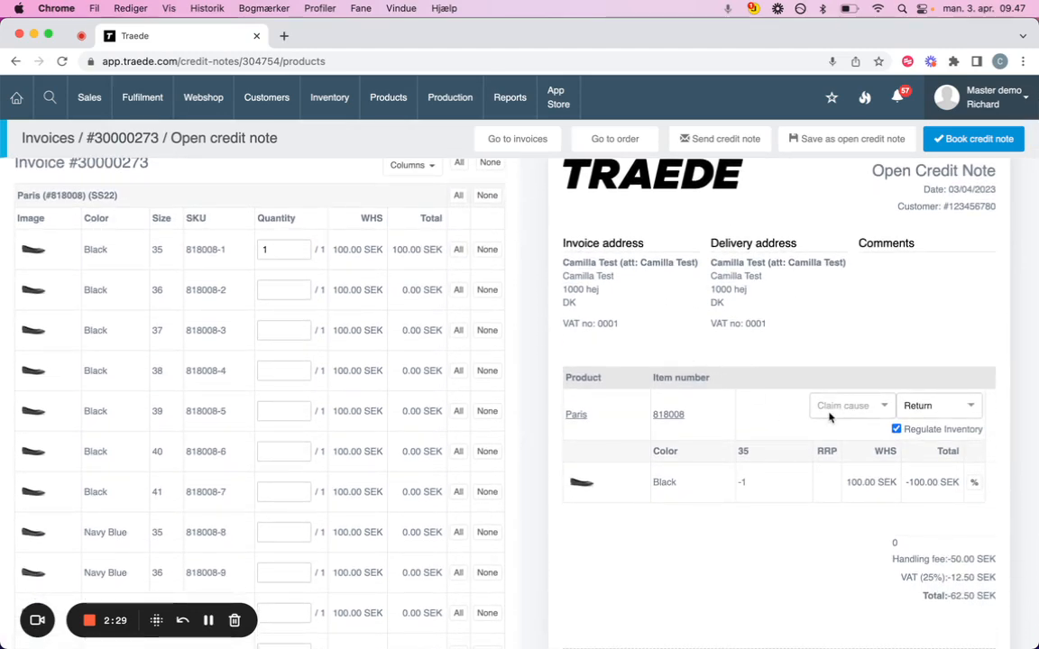
scroll(830, 415, "down", 1)
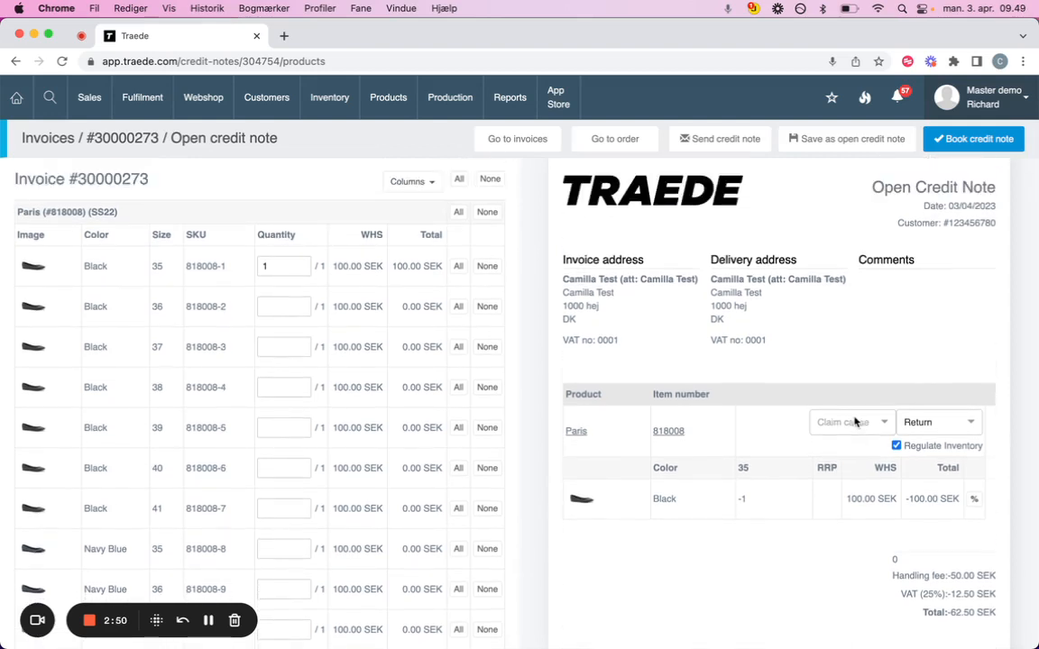
left_click(853, 421)
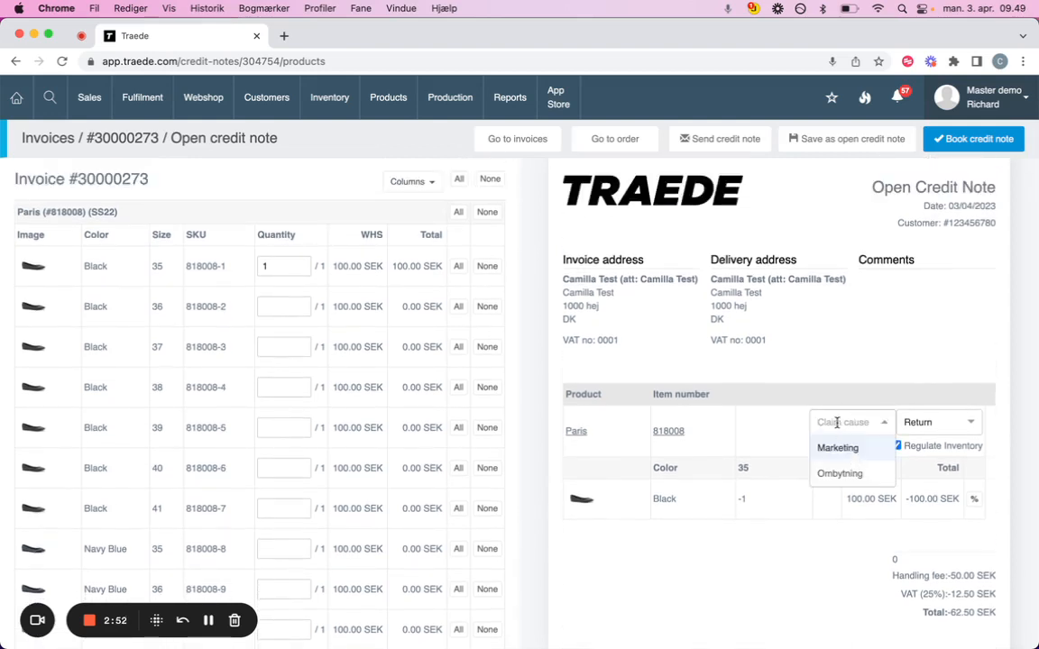
left_click(886, 427)
Switch the Paris line from Return to Claim and back to Return, leaving Regulate Inventory enabled
left_click(931, 428)
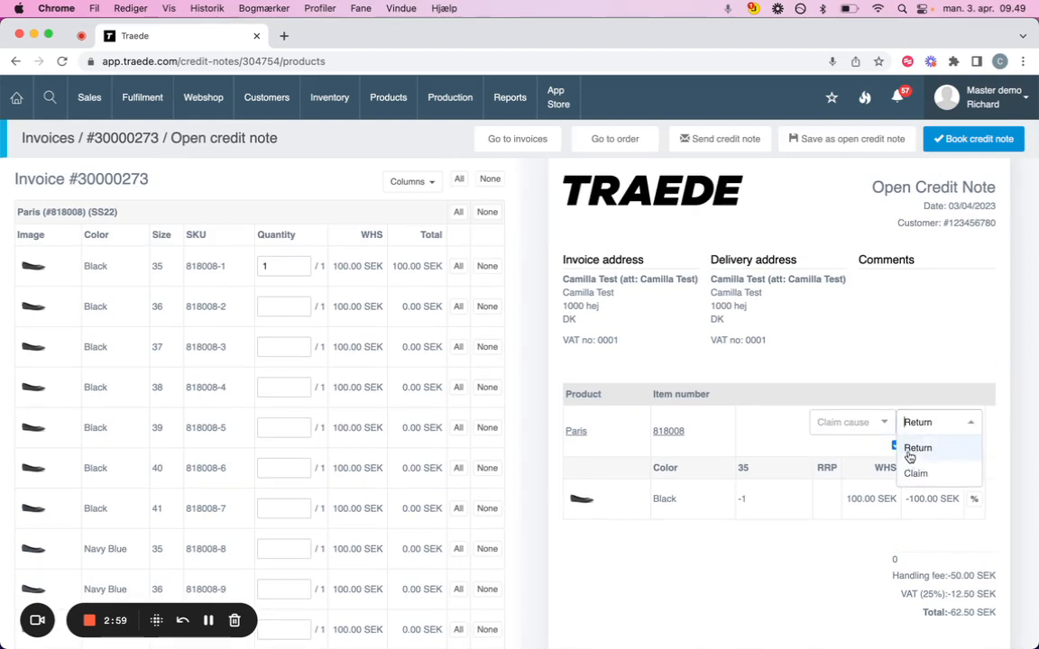
left_click(917, 473)
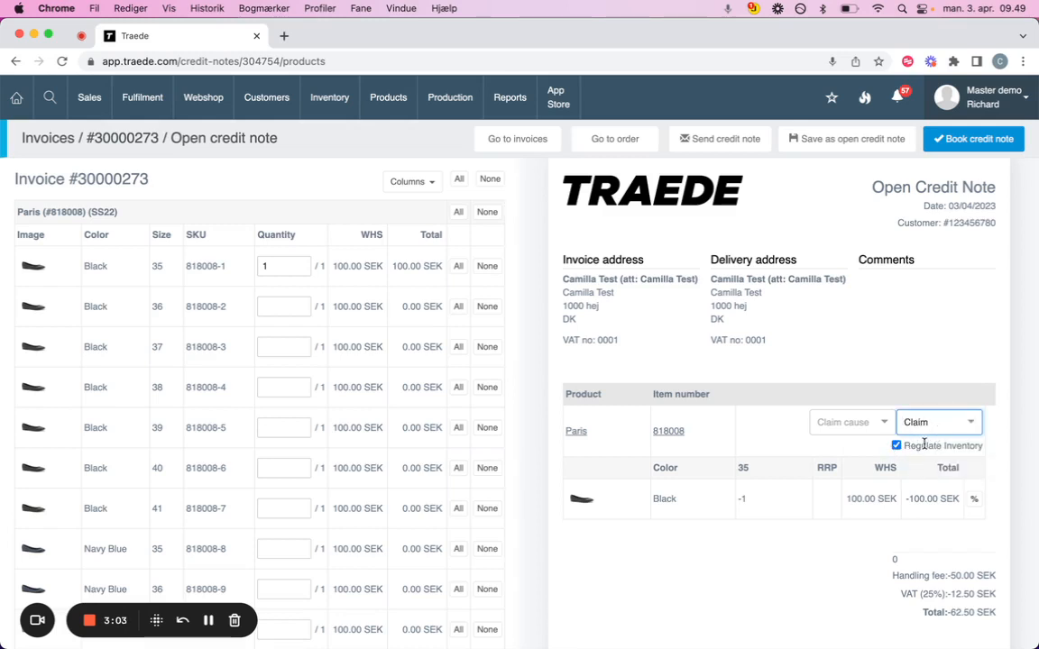
left_click_drag(922, 445, 973, 442)
left_click(971, 442)
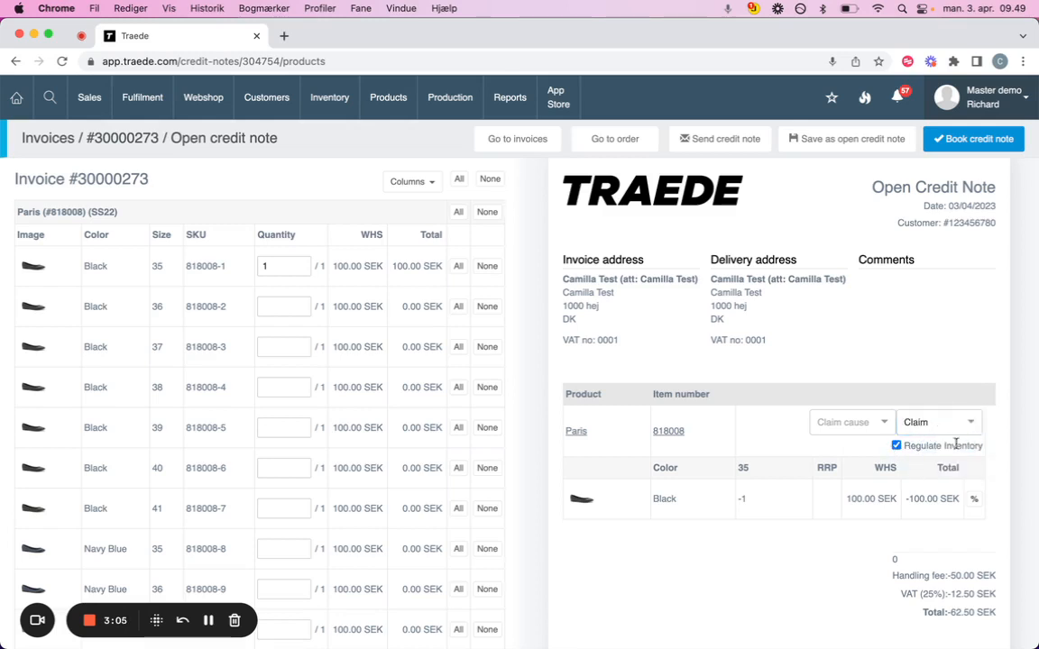
left_click(909, 447)
left_click(936, 422)
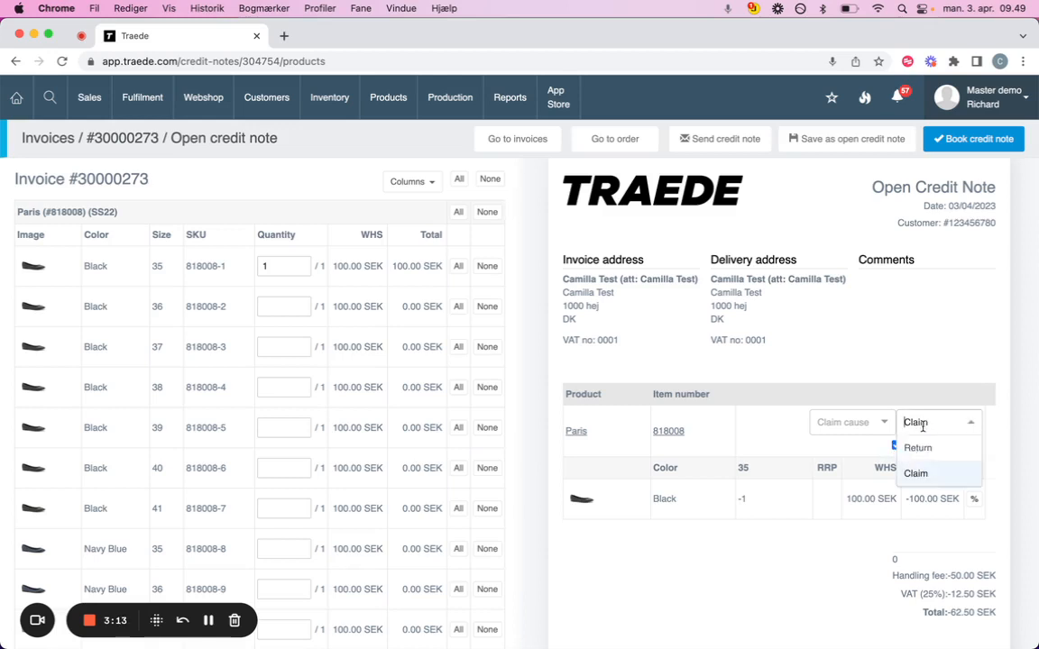
left_click(929, 448)
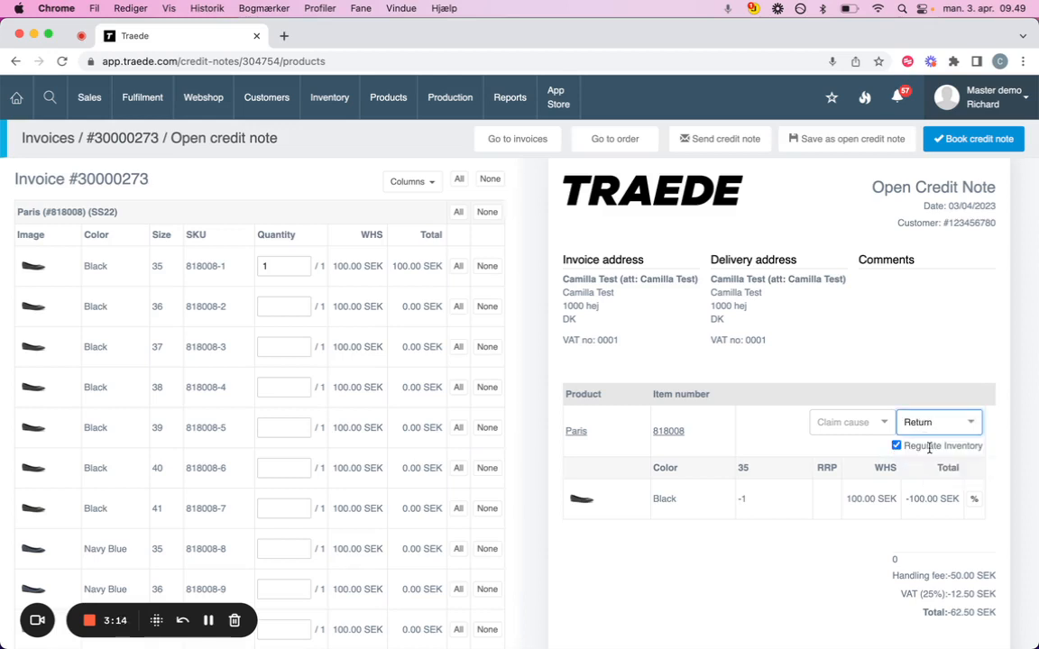
View the discount settings for the black size 35 Paris line and cancel without setting a discount
left_click(974, 501)
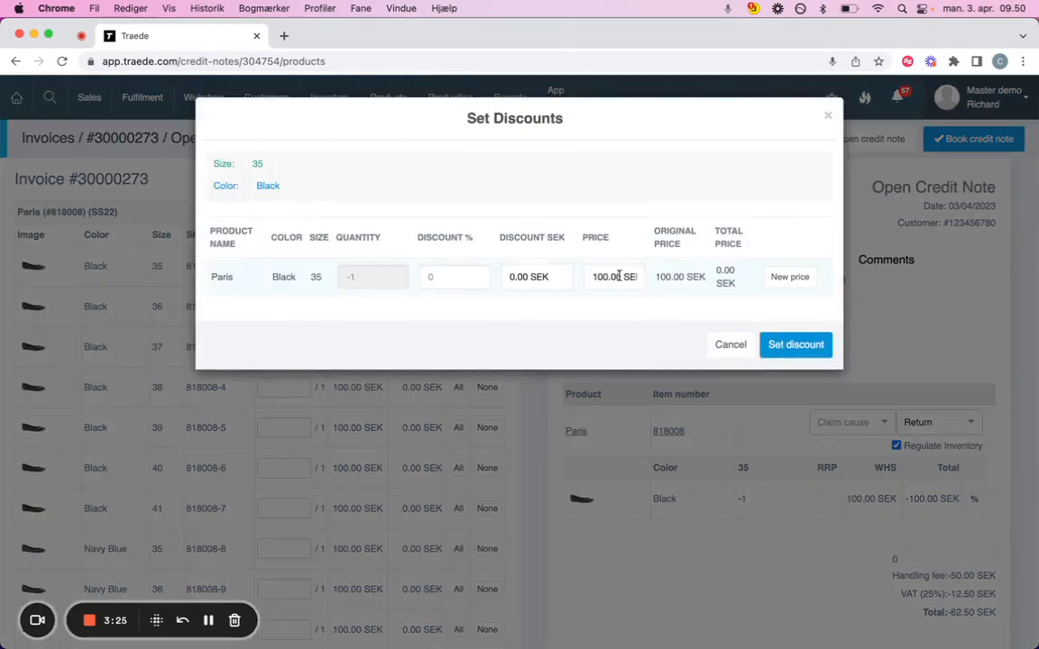
left_click(732, 348)
scroll(229, 322, "up", 1)
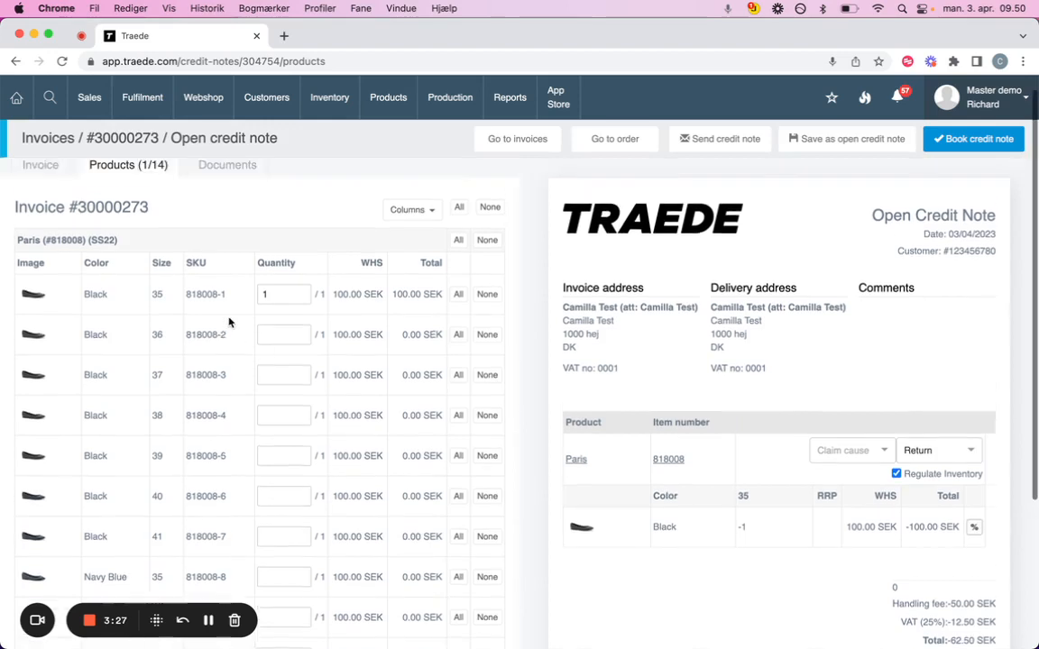
scroll(229, 322, "up", 1)
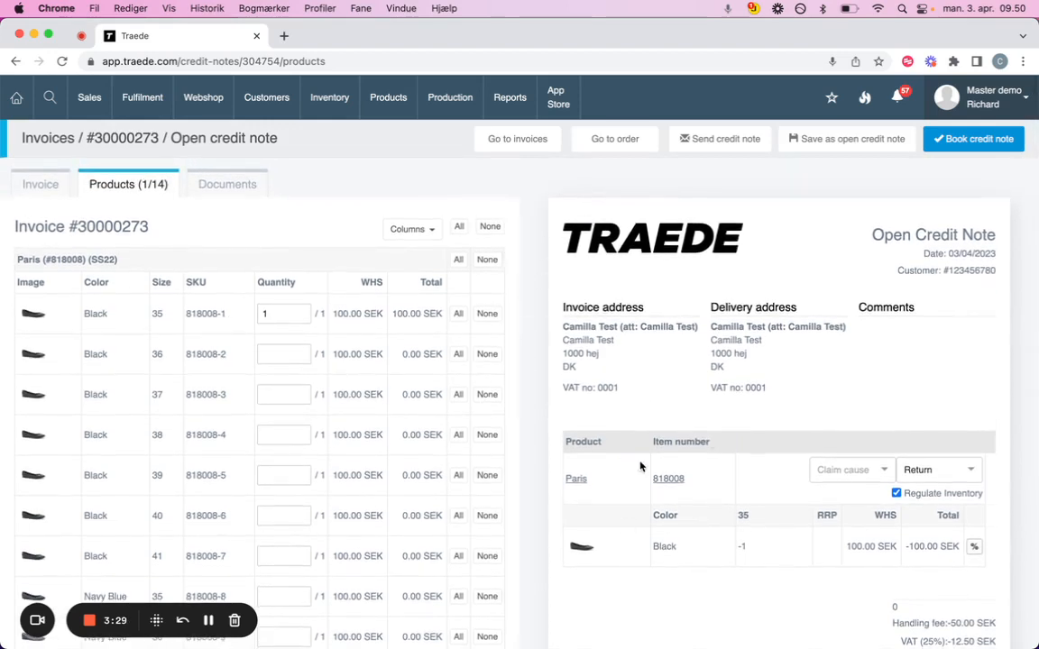
Save the credit note as an open credit note and review its available documents and invoice details
left_click(783, 139)
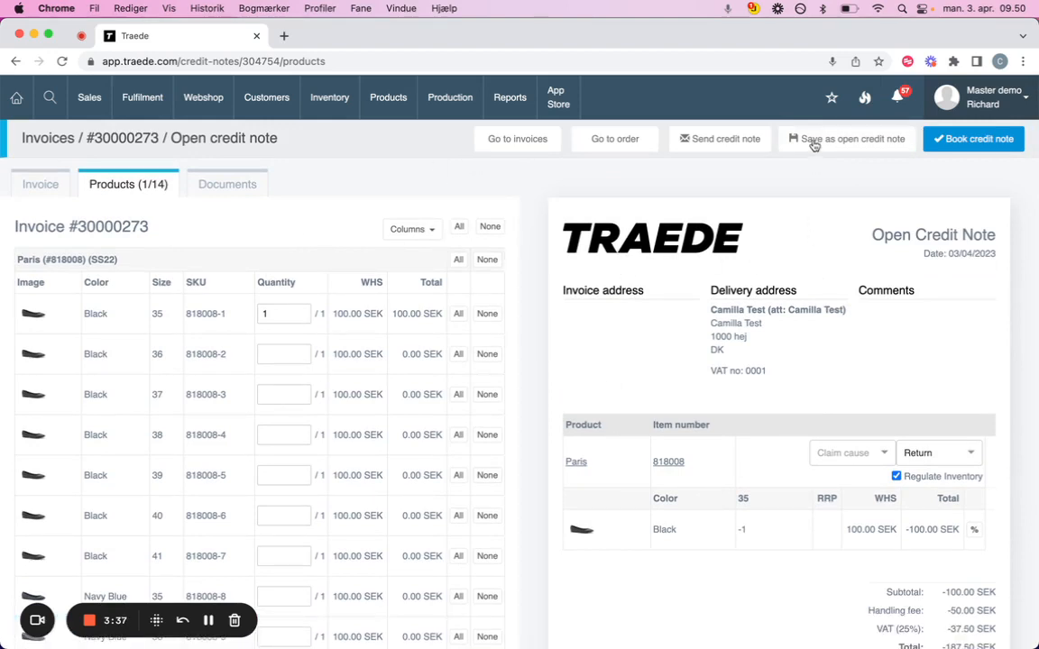
left_click(225, 185)
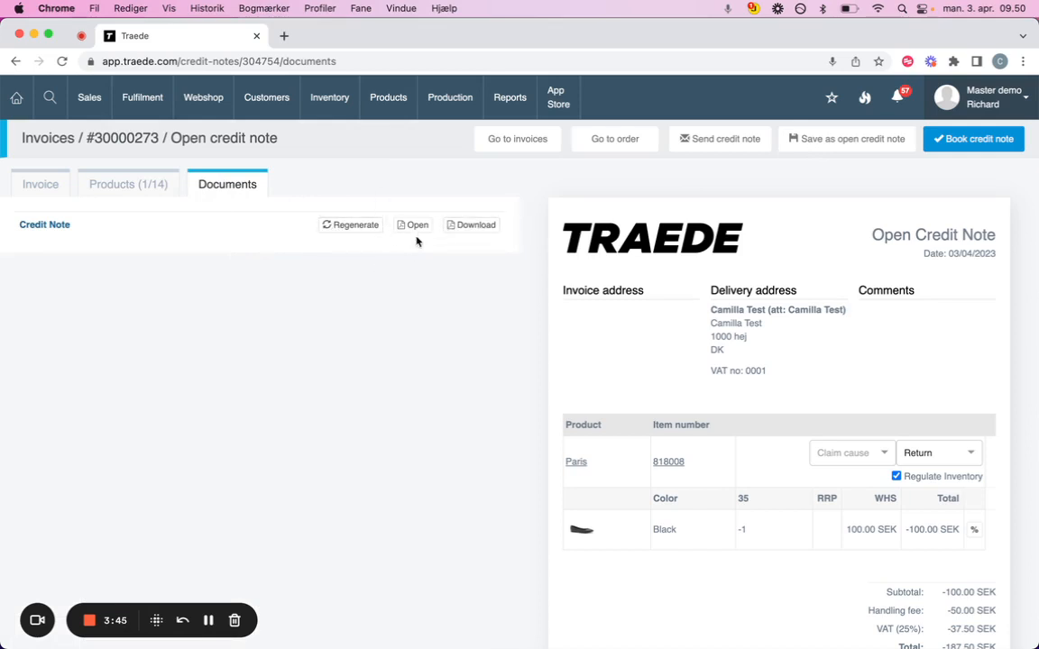
scroll(441, 263, "down", 2)
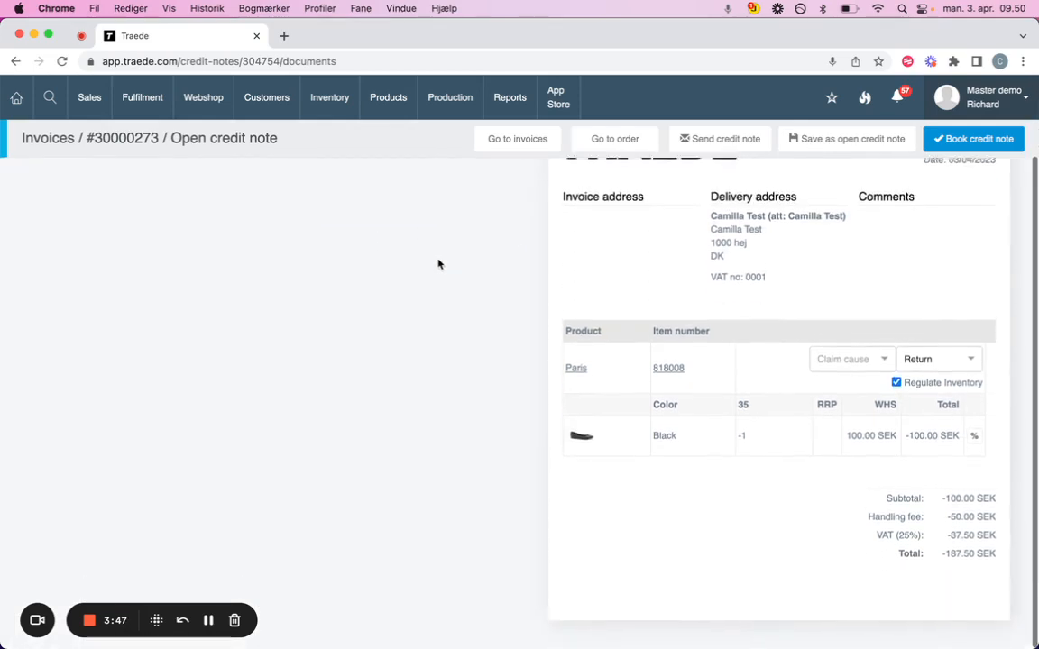
scroll(439, 263, "up", 2)
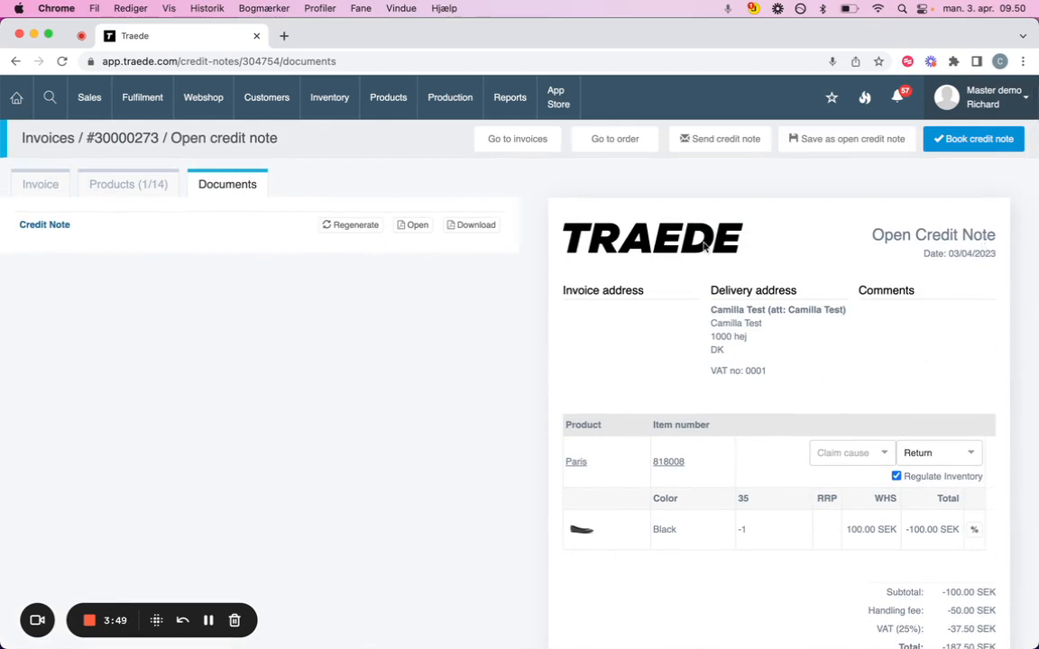
left_click(43, 180)
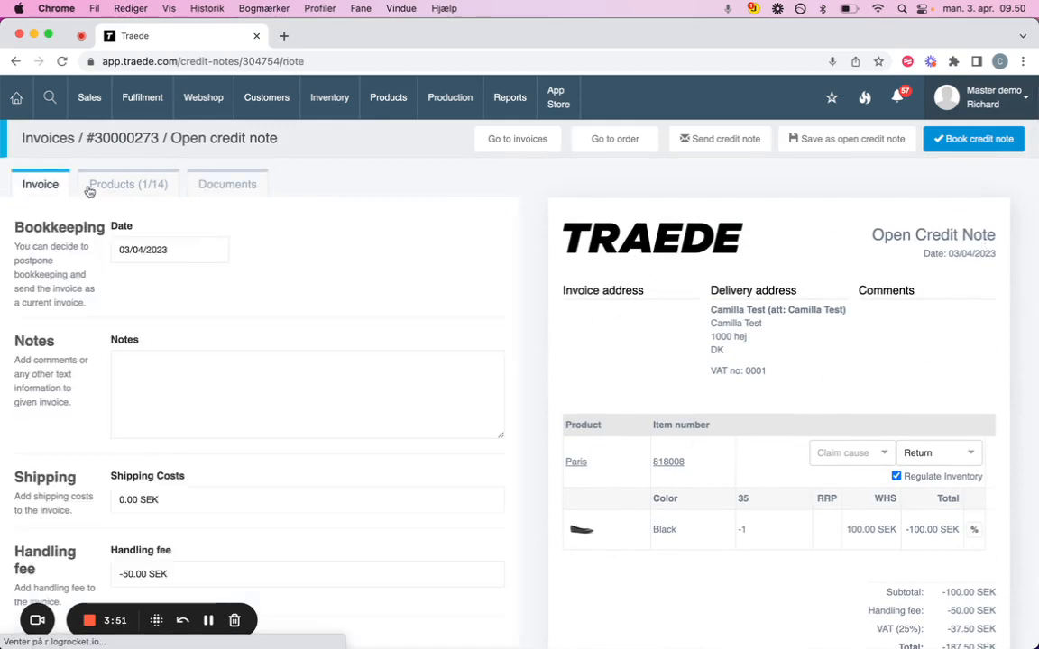
Book the credit note without putting the pieces back onto the order, emailing it to the customer account owner and customer contact emails
left_click(950, 141)
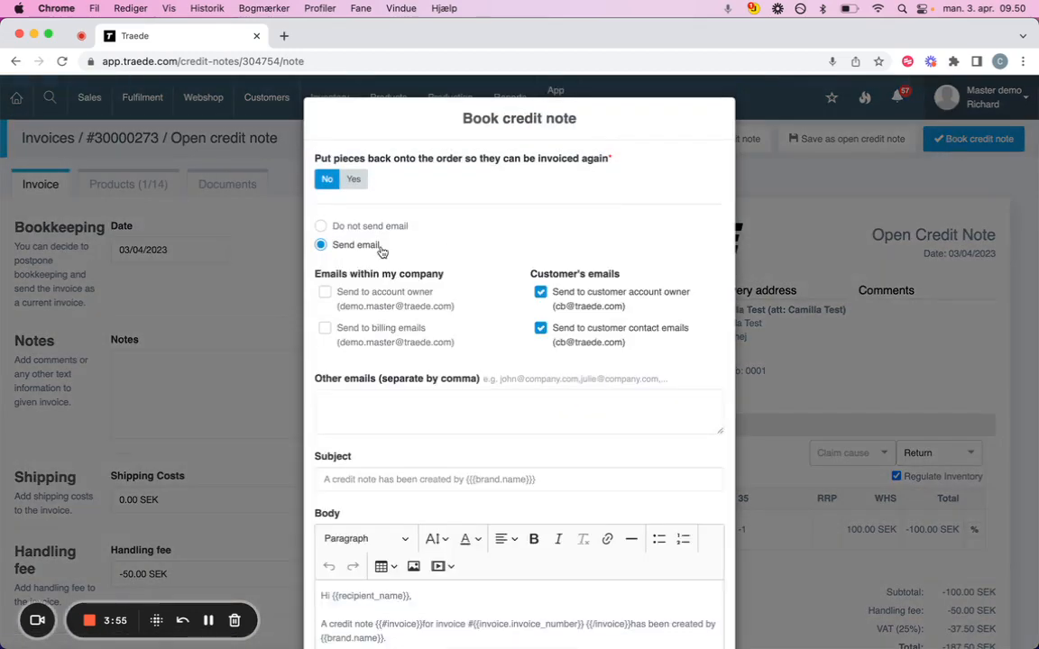
scroll(382, 253, "down", 5)
scroll(378, 442, "up", 5)
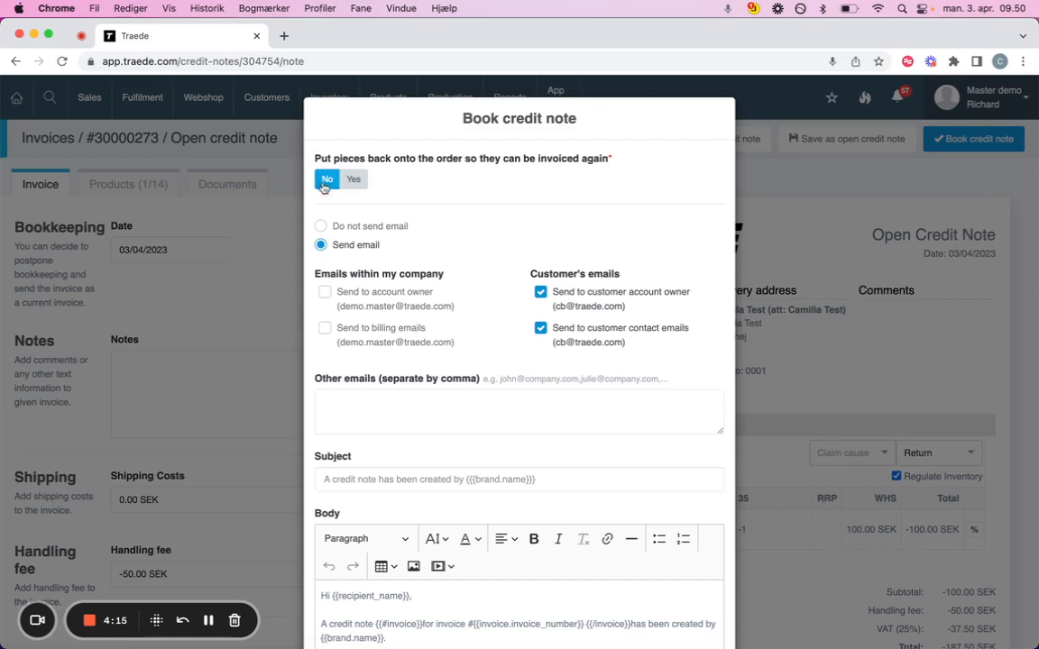
left_click(354, 178)
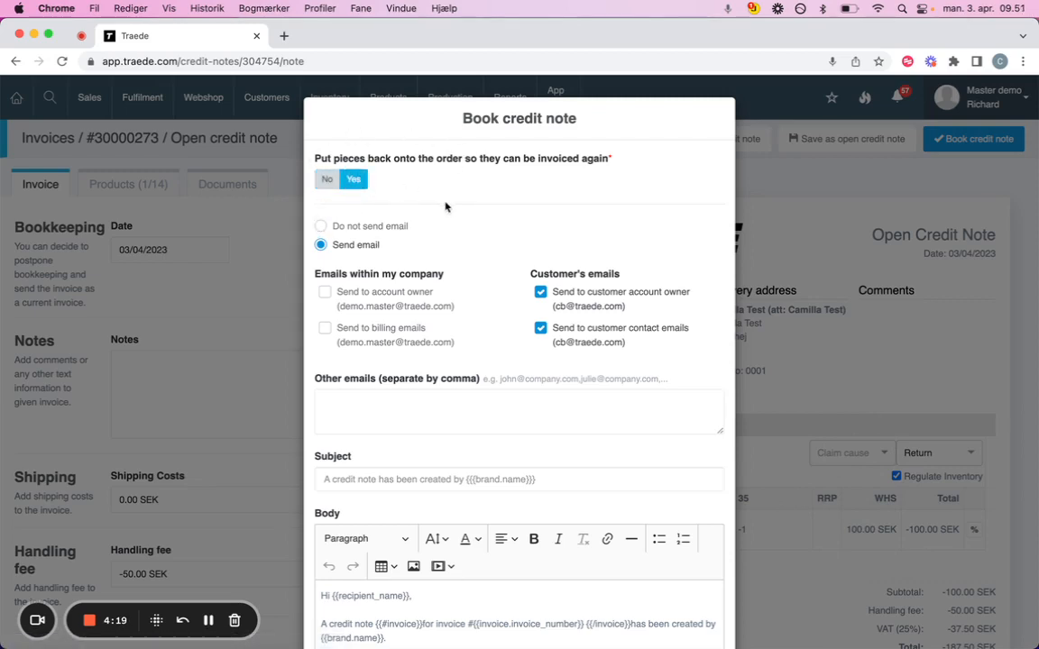
left_click(326, 181)
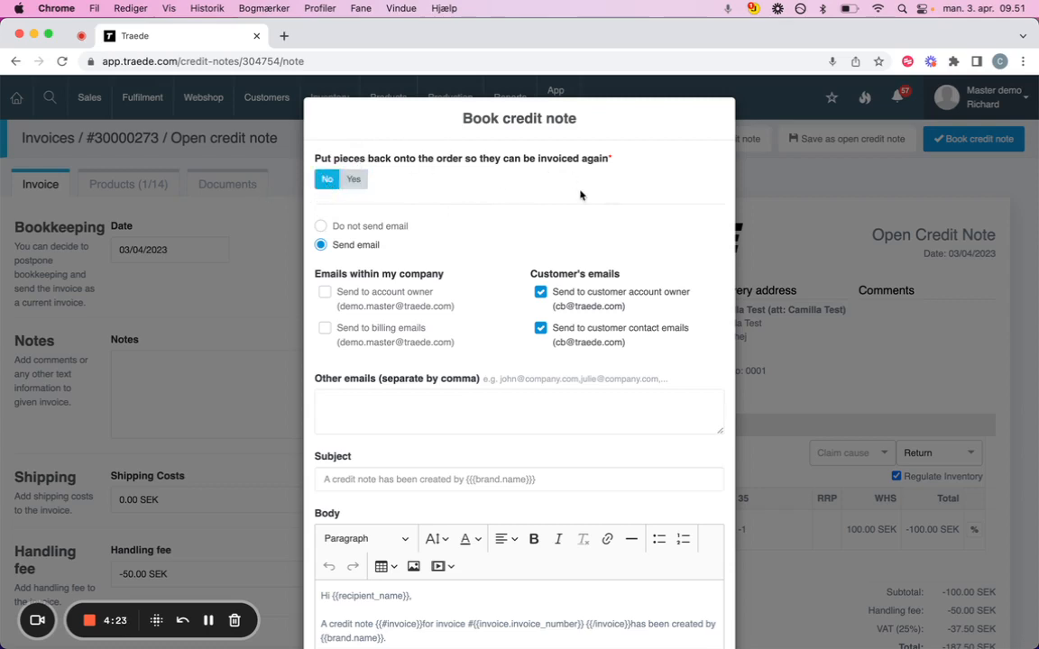
scroll(582, 193, "down", 5)
scroll(582, 193, "down", 2)
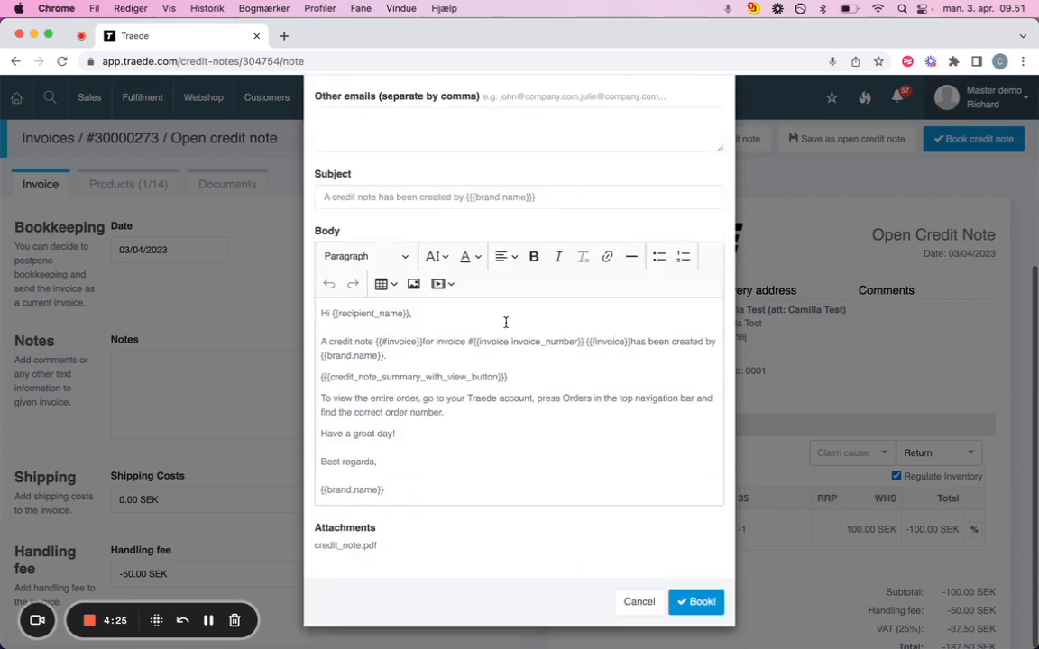
left_click(697, 609)
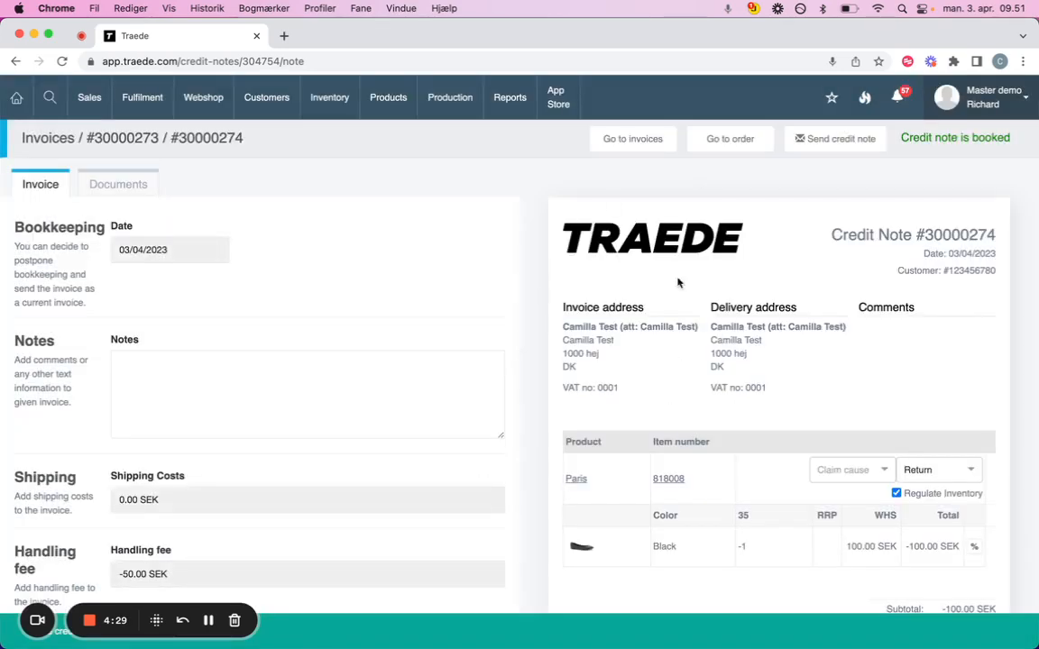